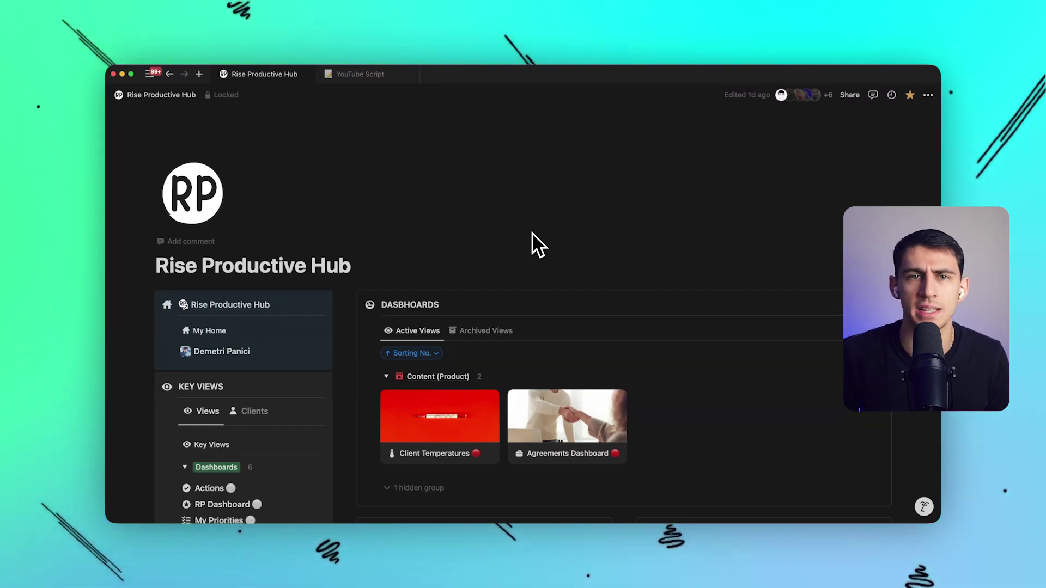
Open the My Priorities dashboard and look through its Client and BAU Record Video tasks
{"action": "scroll", "coordinate": [525, 248], "scroll_direction": "down", "scroll_amount": 6}
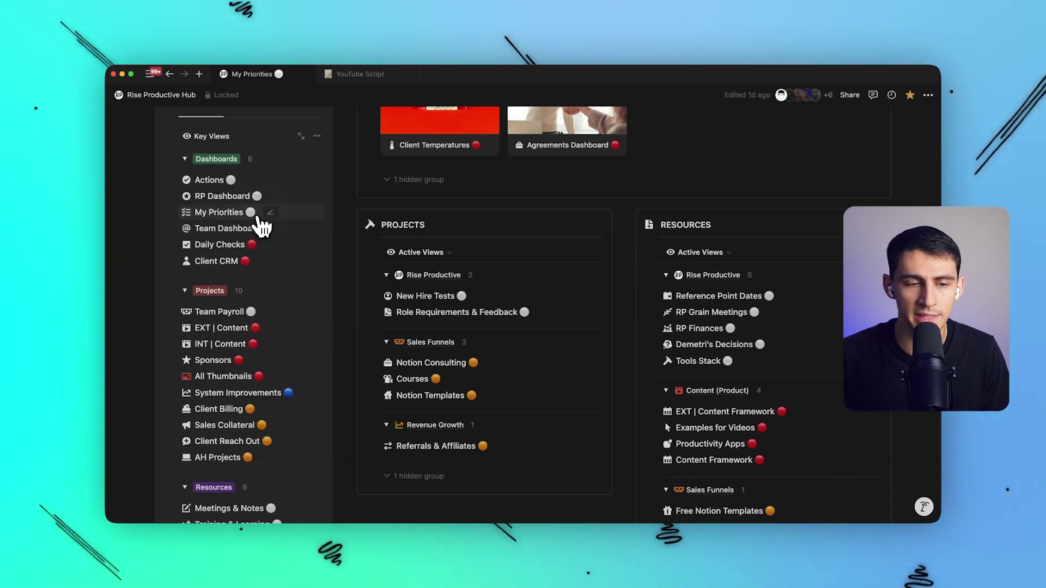
{"action": "left_click", "coordinate": [219, 212]}
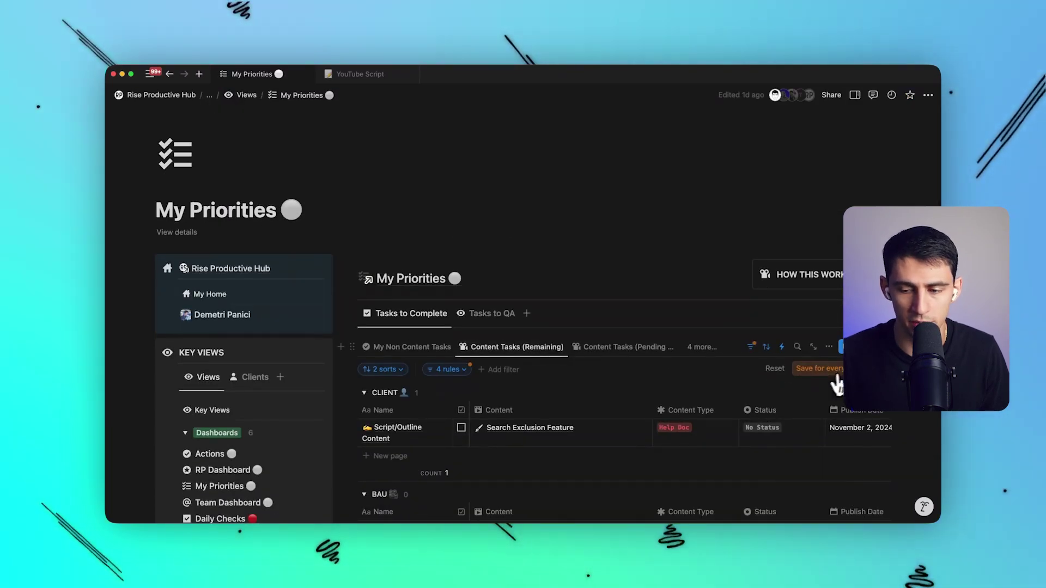
{"action": "scroll", "coordinate": [345, 392], "scroll_direction": "down", "scroll_amount": 3}
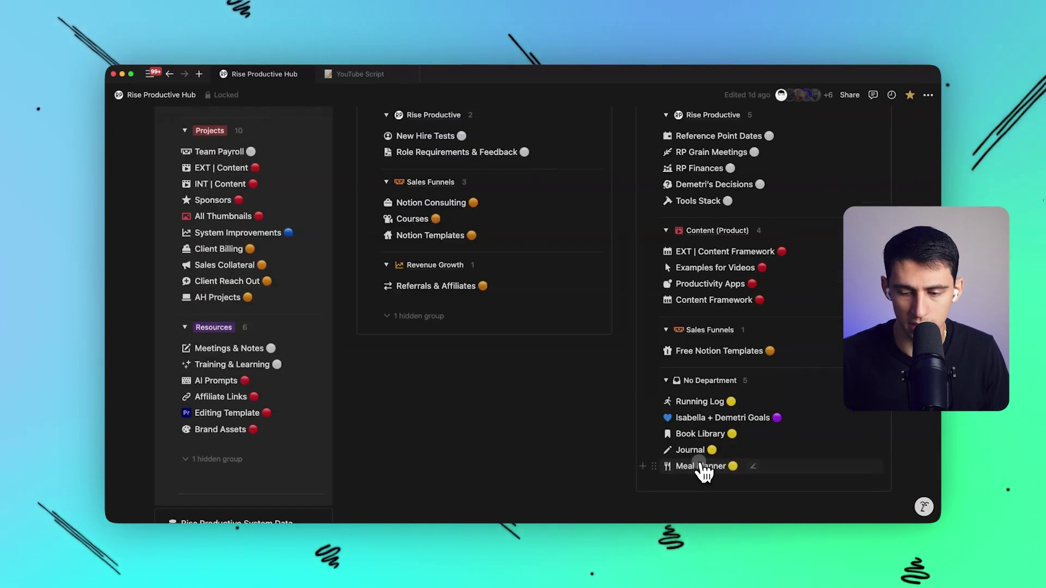
Browse the Meal Planner's expanded RECIPES gallery, then return to the Rise Productive Hub page
{"action": "left_click", "coordinate": [702, 462]}
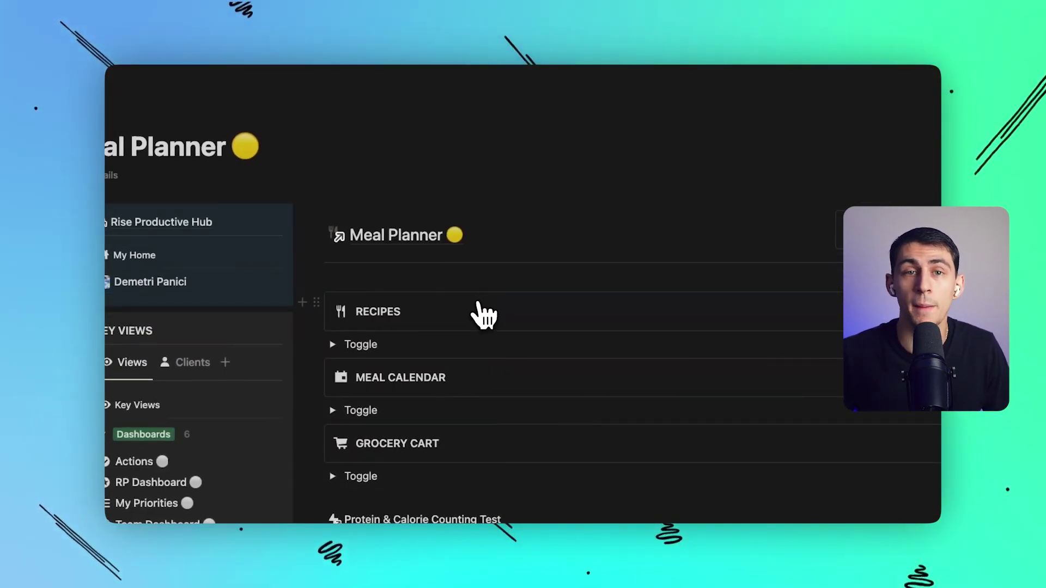
{"action": "scroll", "coordinate": [447, 343], "scroll_direction": "up", "scroll_amount": 1}
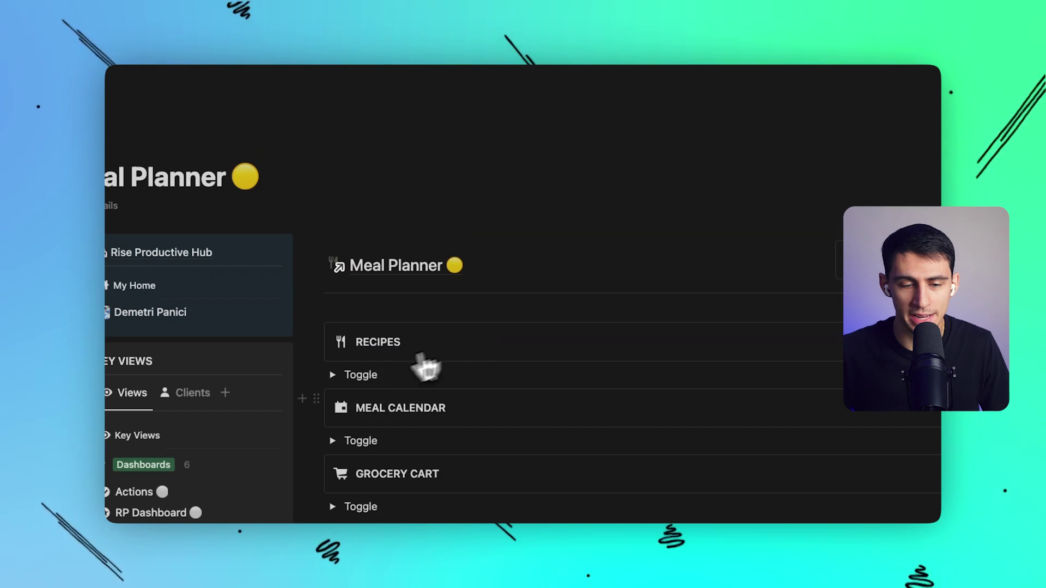
{"action": "left_click", "coordinate": [334, 374]}
{"action": "scroll", "coordinate": [677, 366], "scroll_direction": "down", "scroll_amount": 6}
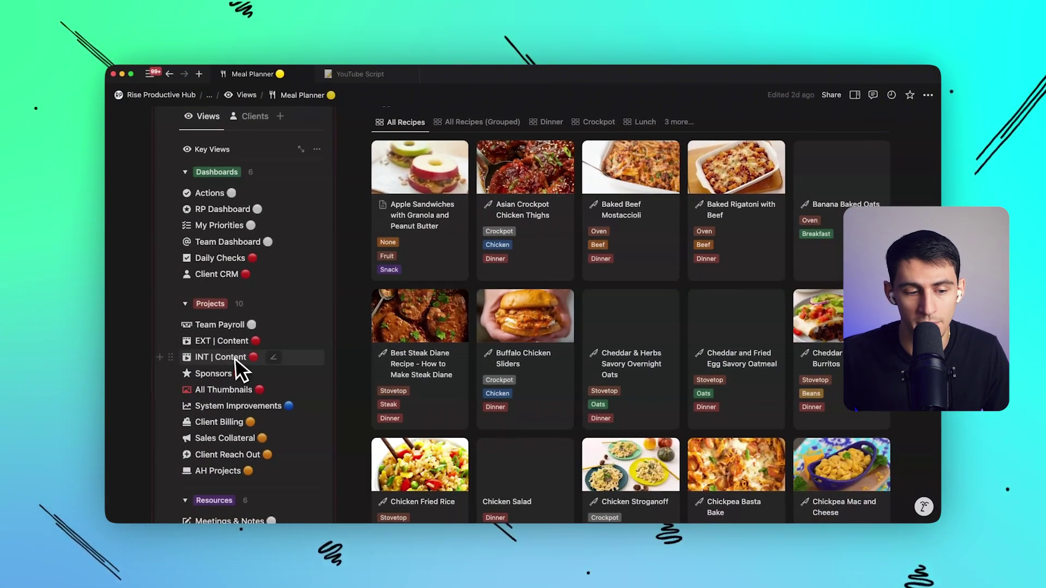
{"action": "scroll", "coordinate": [507, 259], "scroll_direction": "up", "scroll_amount": 3}
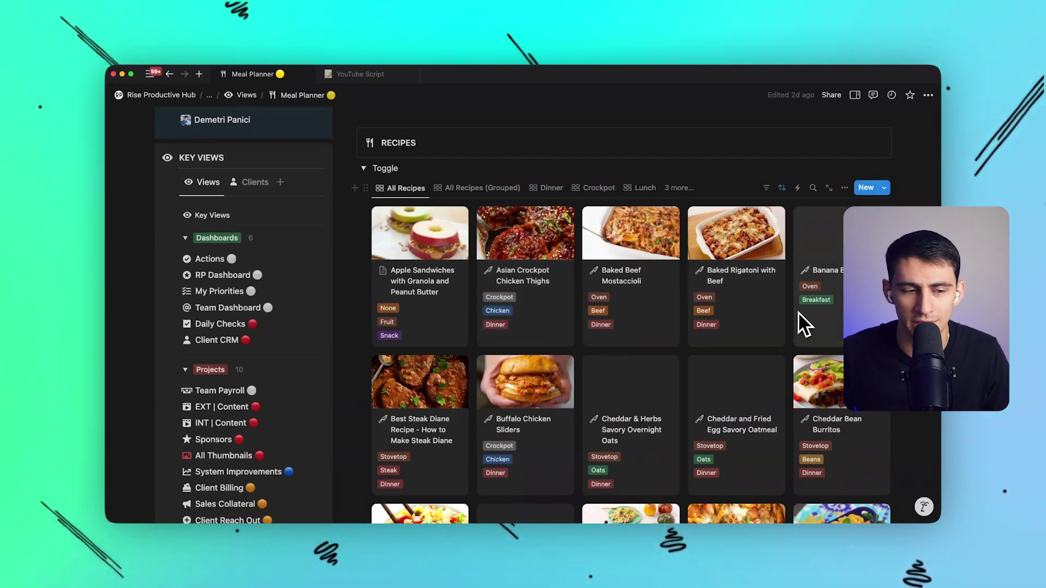
{"action": "scroll", "coordinate": [798, 309], "scroll_direction": "down", "scroll_amount": 1}
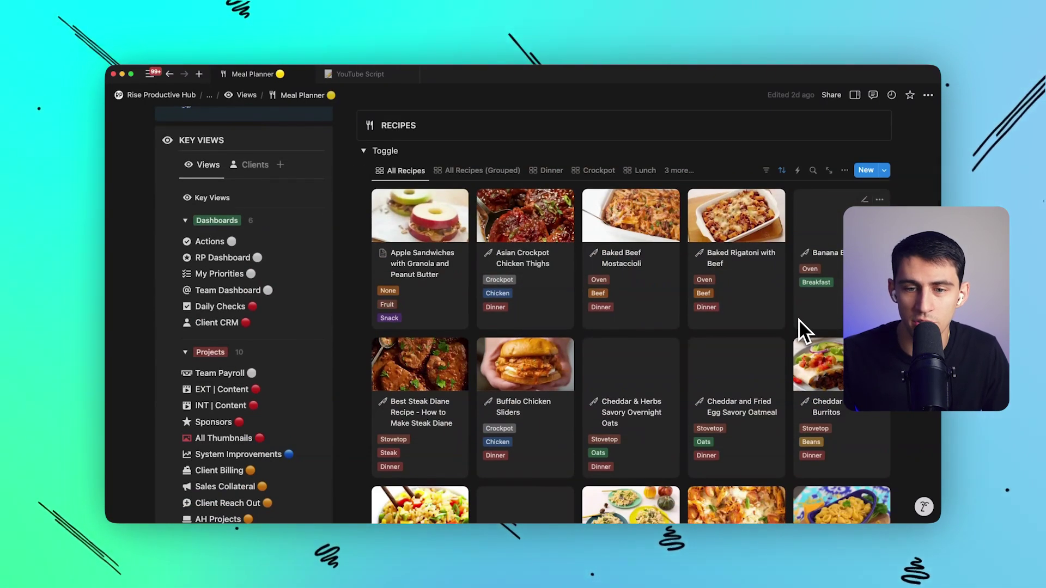
{"action": "scroll", "coordinate": [794, 321], "scroll_direction": "up", "scroll_amount": 5}
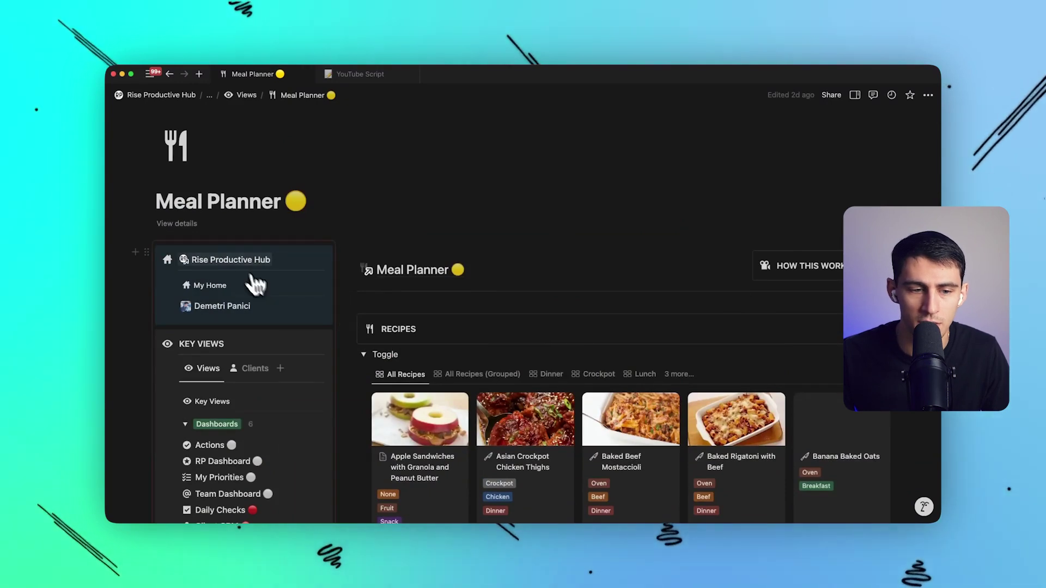
{"action": "left_click", "coordinate": [230, 260]}
{"action": "scroll", "coordinate": [345, 275], "scroll_direction": "down", "scroll_amount": 3}
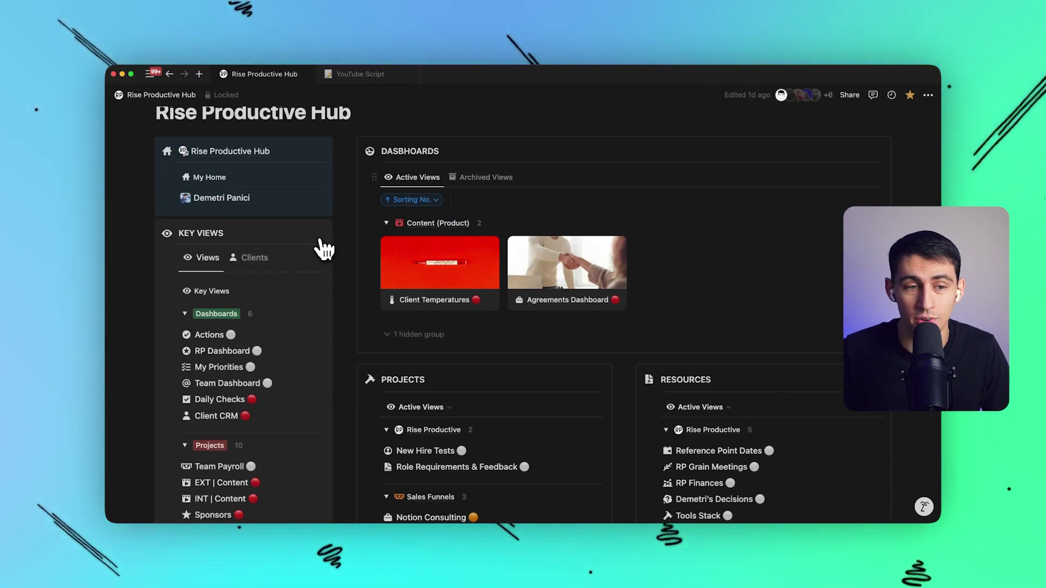
Open the Agreements Dashboard card from the hub's Dashboards gallery to view workload capacity
{"action": "scroll", "coordinate": [364, 248], "scroll_direction": "up", "scroll_amount": 5}
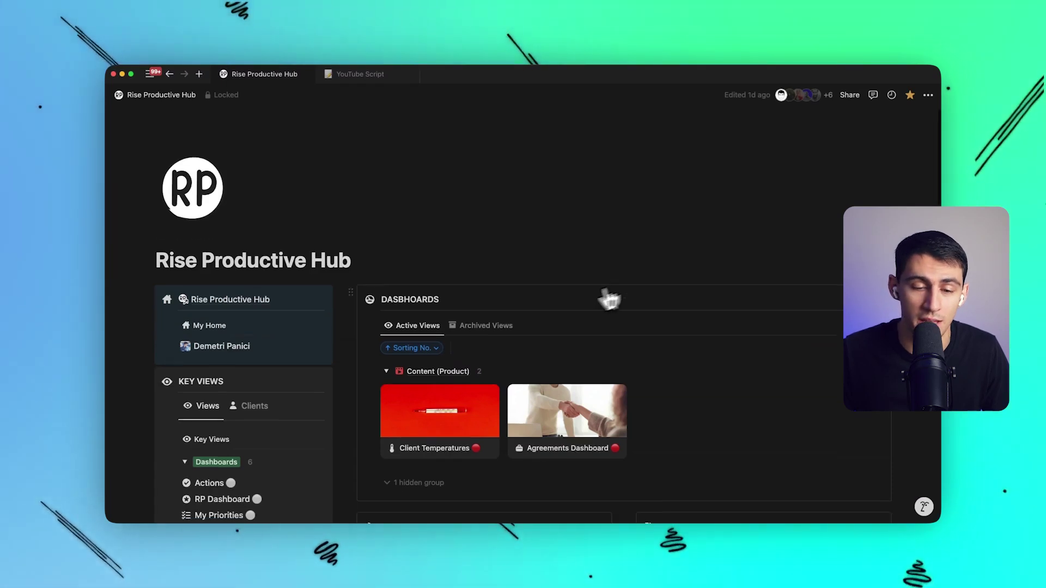
{"action": "scroll", "coordinate": [535, 304], "scroll_direction": "down", "scroll_amount": 8}
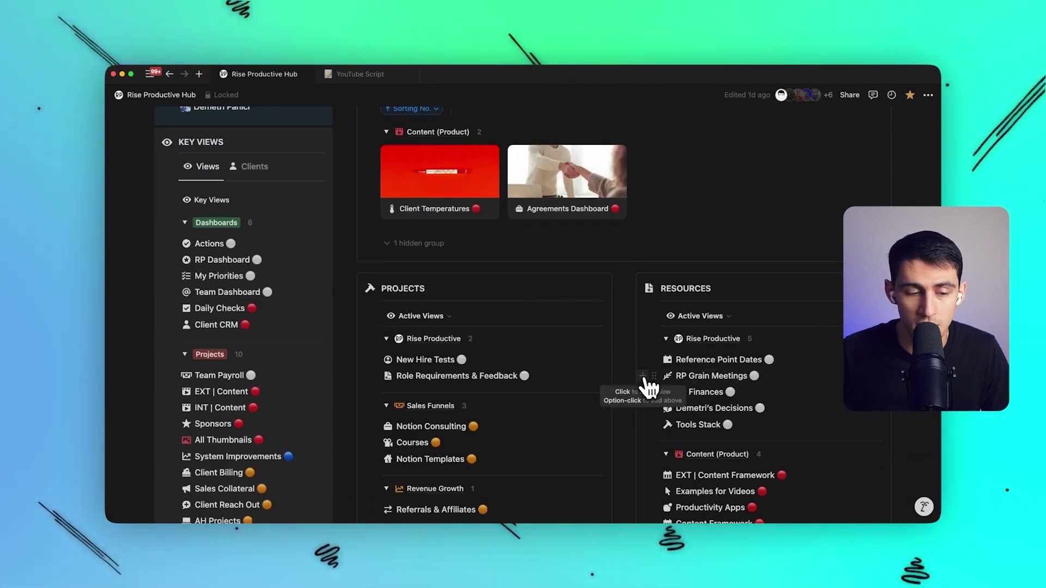
{"action": "scroll", "coordinate": [626, 388], "scroll_direction": "up", "scroll_amount": 3}
{"action": "left_click", "coordinate": [577, 354]}
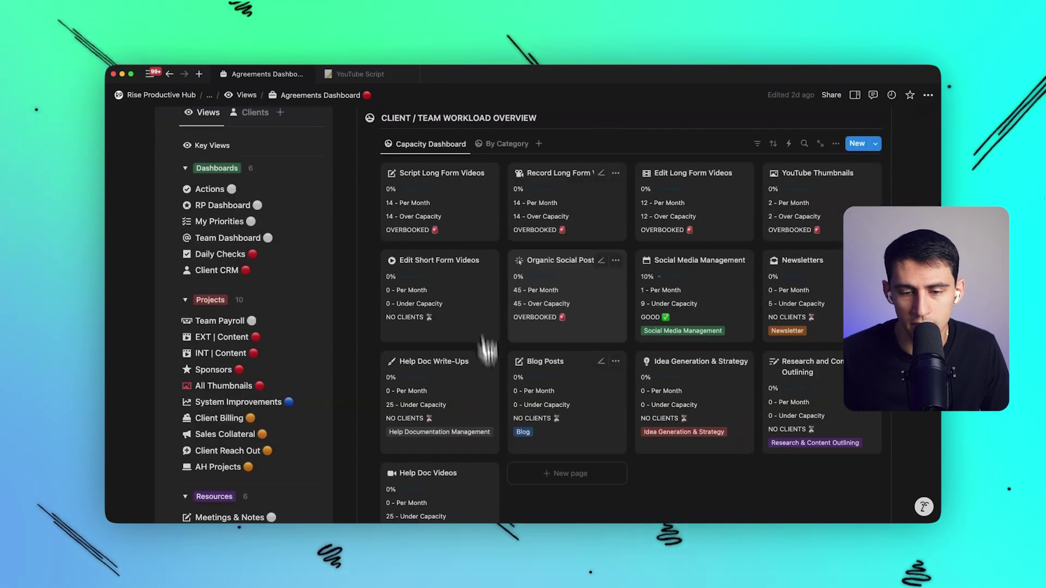
{"action": "scroll", "coordinate": [484, 336], "scroll_direction": "up", "scroll_amount": 1}
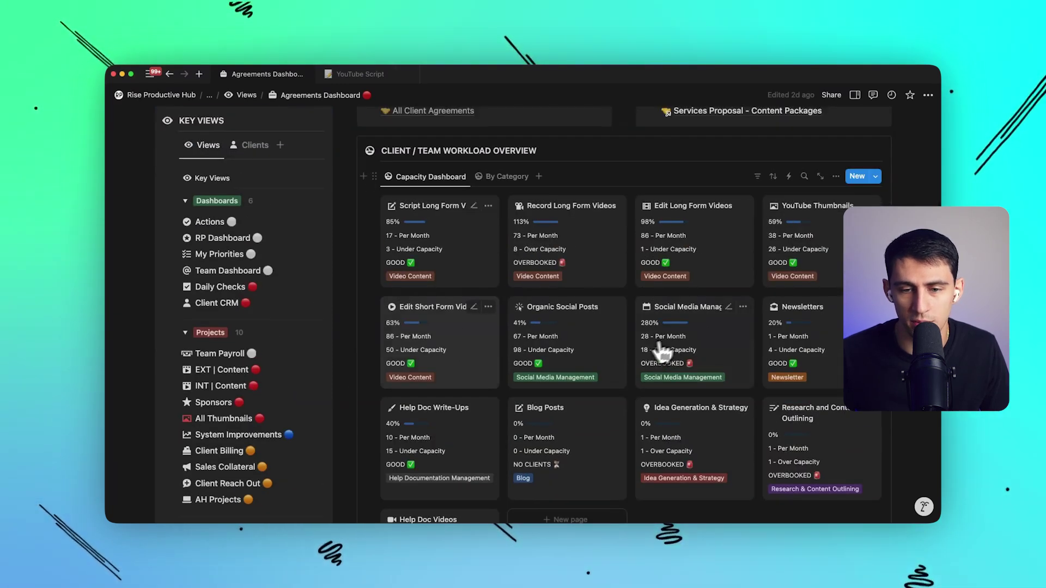
{"action": "scroll", "coordinate": [664, 327], "scroll_direction": "up", "scroll_amount": 2}
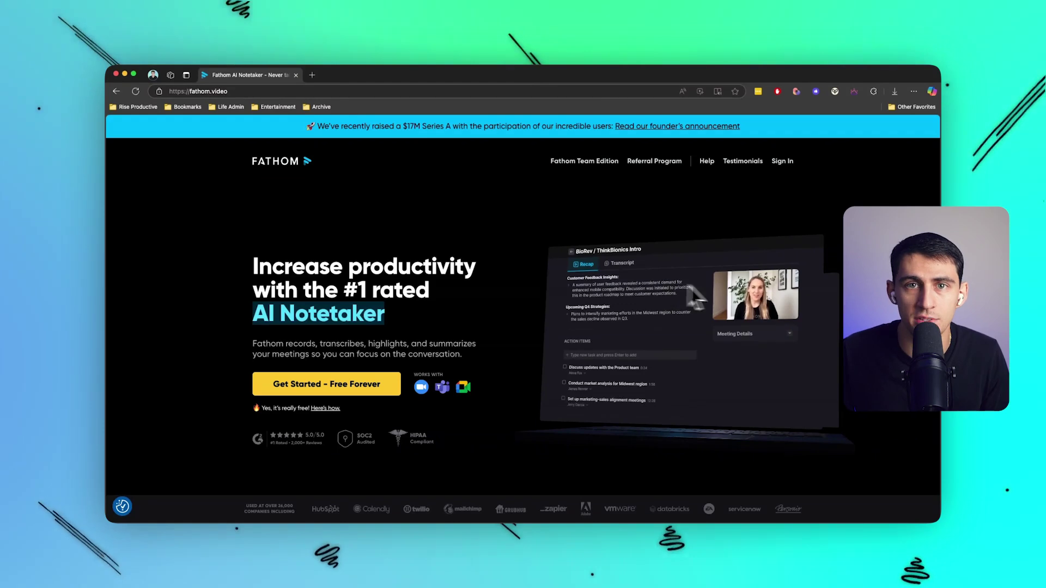
Scroll the fathom.video homepage down to Never Take Notes Again and back to the top
{"action": "scroll", "coordinate": [680, 318], "scroll_direction": "down", "scroll_amount": 10}
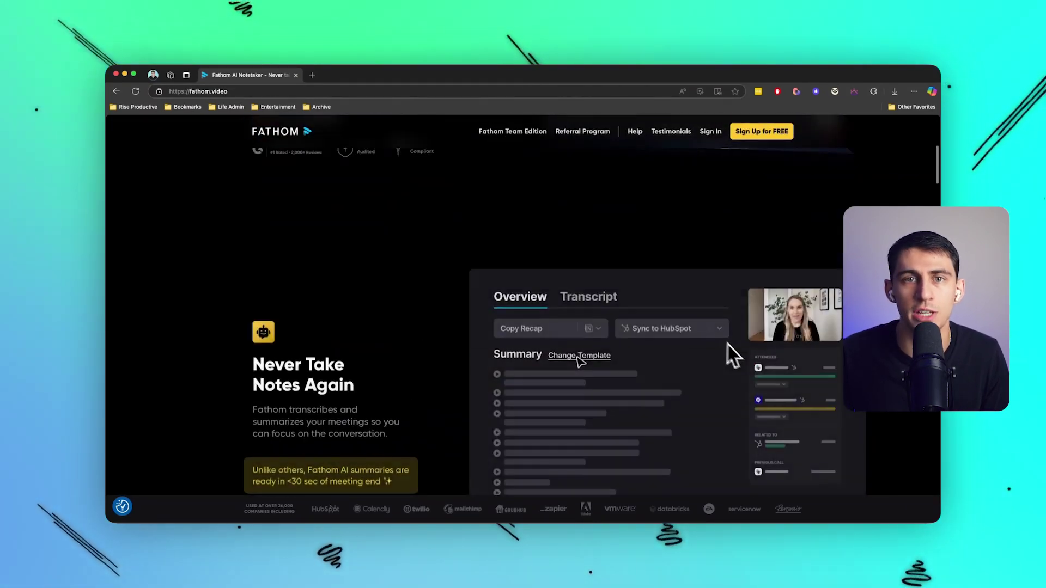
{"action": "scroll", "coordinate": [735, 354], "scroll_direction": "up", "scroll_amount": 10}
{"action": "scroll", "coordinate": [724, 357], "scroll_direction": "down", "scroll_amount": 1}
{"action": "scroll", "coordinate": [714, 364], "scroll_direction": "down", "scroll_amount": 5}
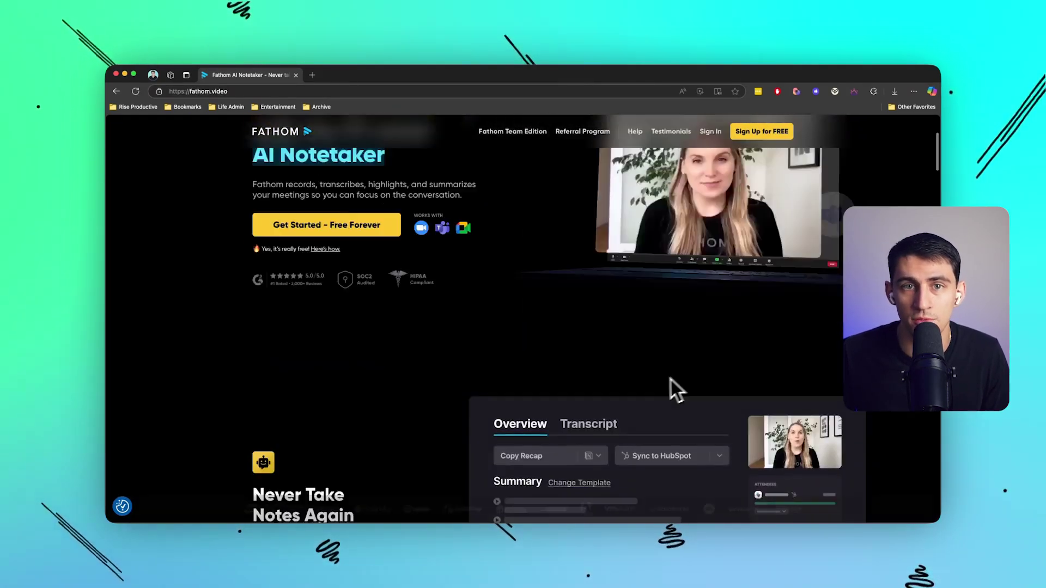
{"action": "scroll", "coordinate": [708, 364], "scroll_direction": "up", "scroll_amount": 6}
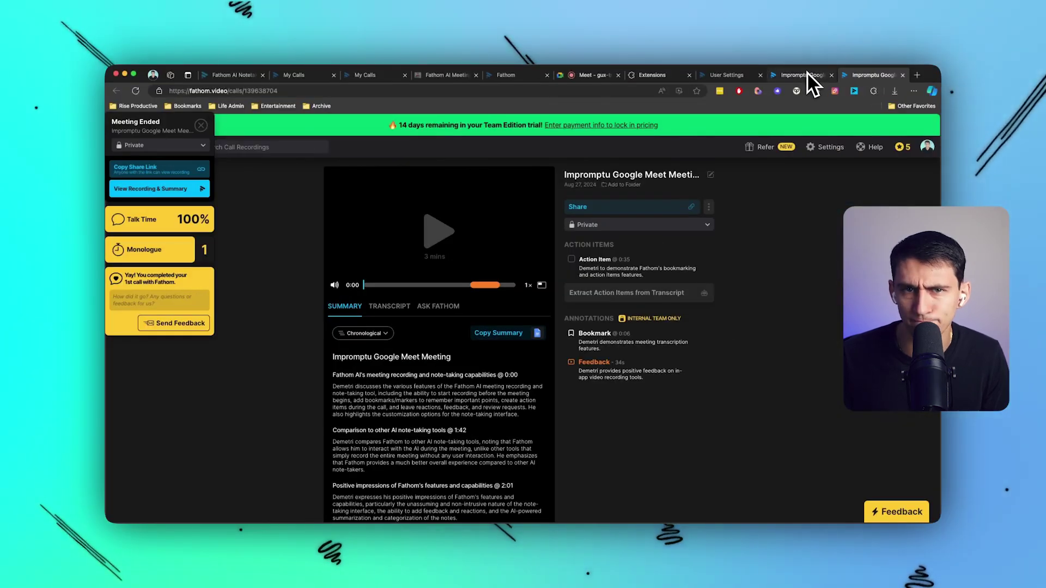
{"action": "left_click", "coordinate": [201, 126]}
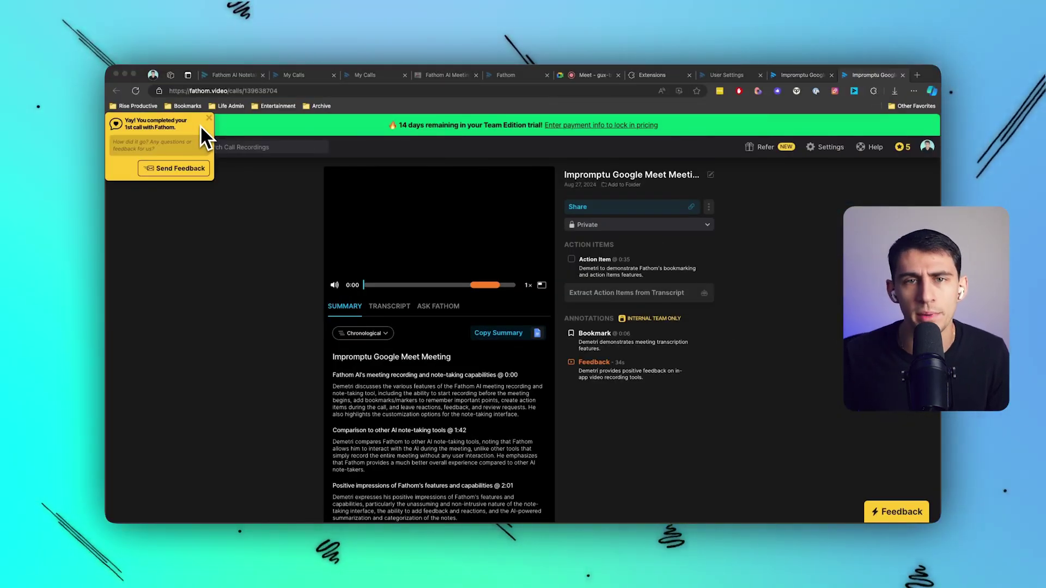
{"action": "left_click", "coordinate": [209, 119]}
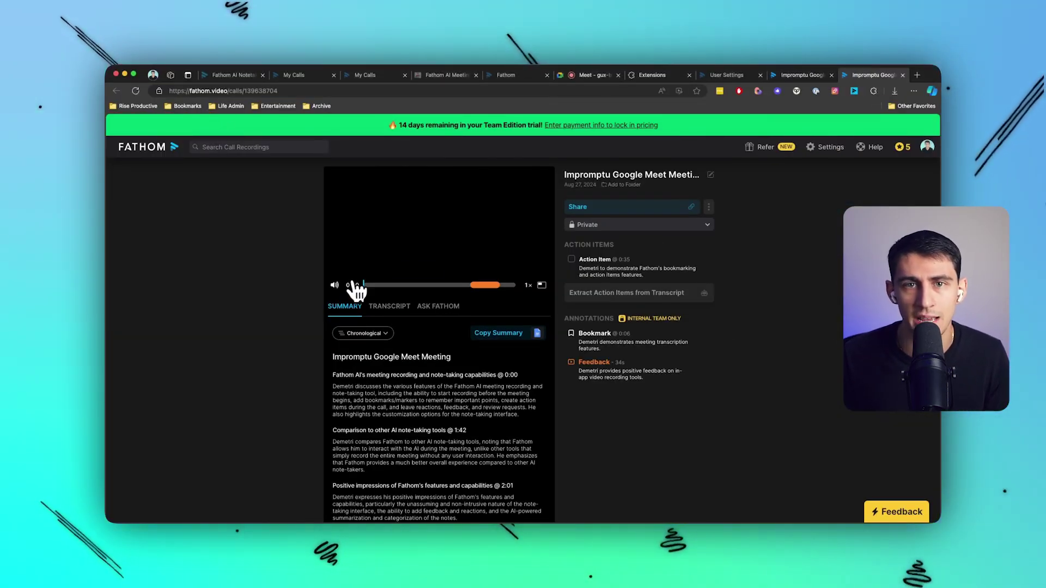
{"action": "left_click", "coordinate": [390, 285]}
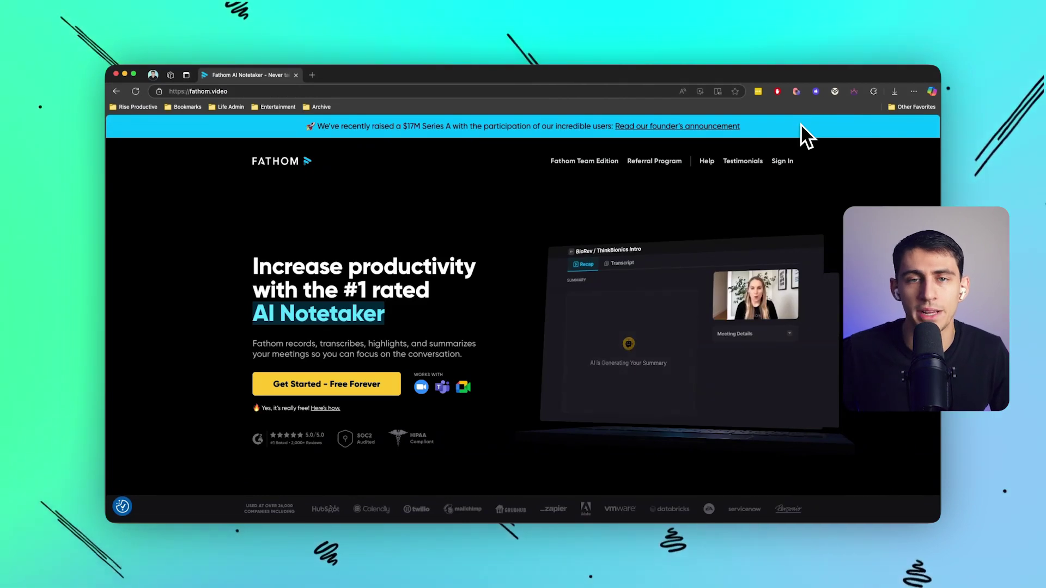
Launch Fathom from the app launcher ('fa') to show its panel of upcoming meetings
{"action": "key", "text": "super+space"}
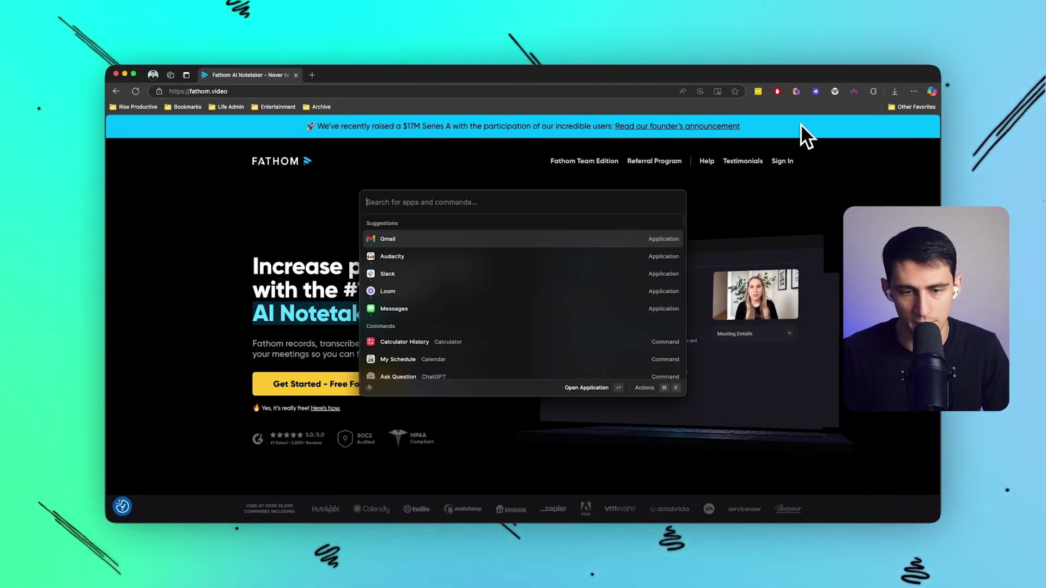
{"action": "type", "text": "fat"}
{"action": "key", "text": "Return"}
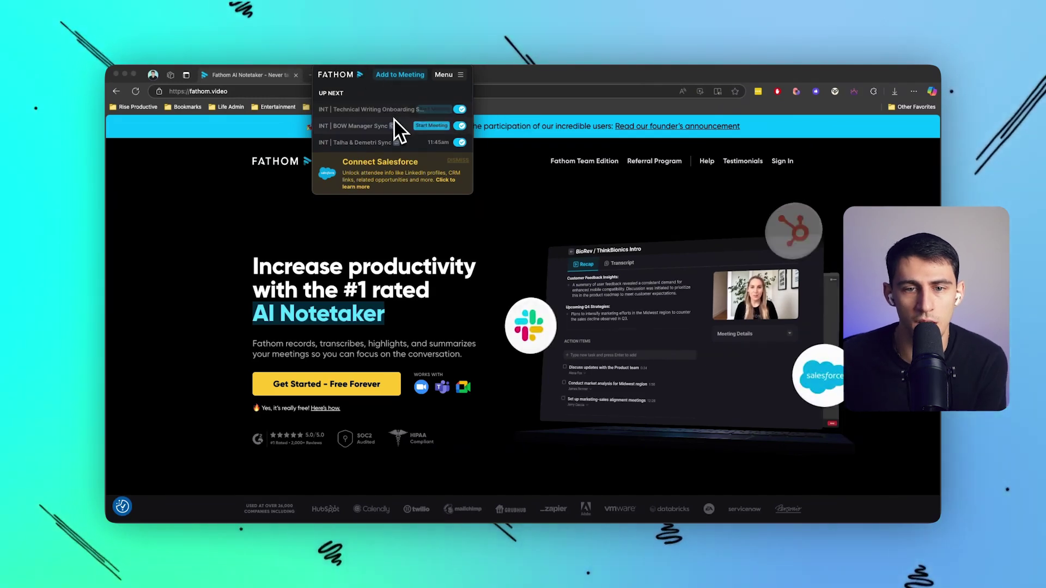
{"action": "mouse_move", "coordinate": [391, 106]}
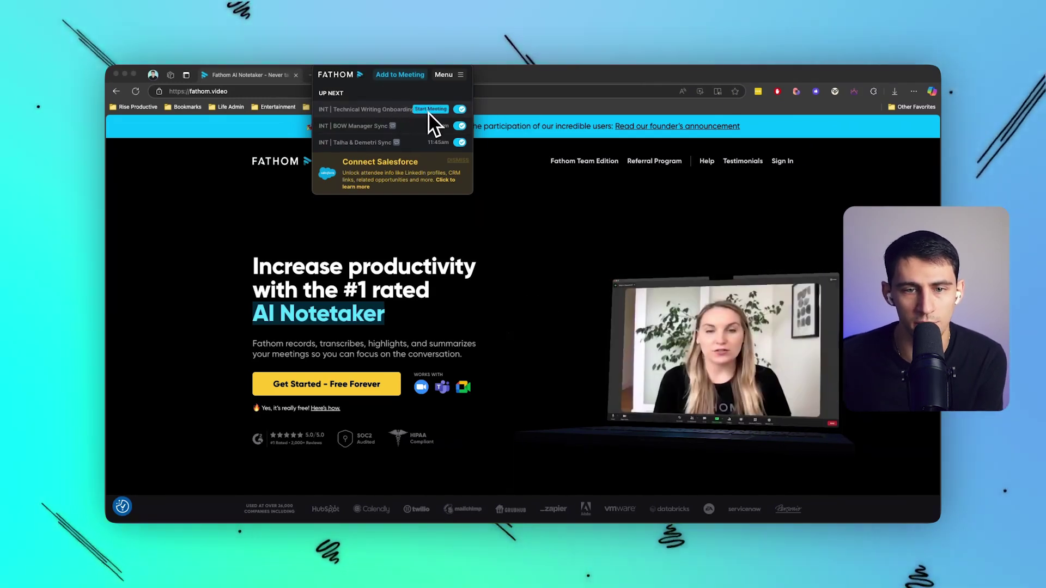
{"action": "mouse_move", "coordinate": [427, 128]}
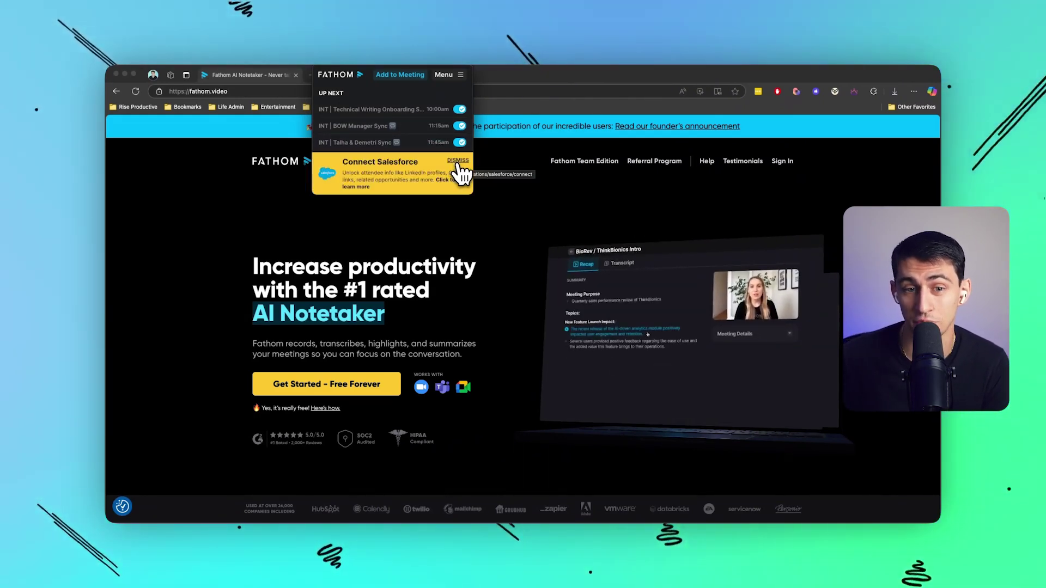
Start the Salesforce connection, then scroll through the Fathom homepage toward Team Edition
{"action": "left_click", "coordinate": [460, 166]}
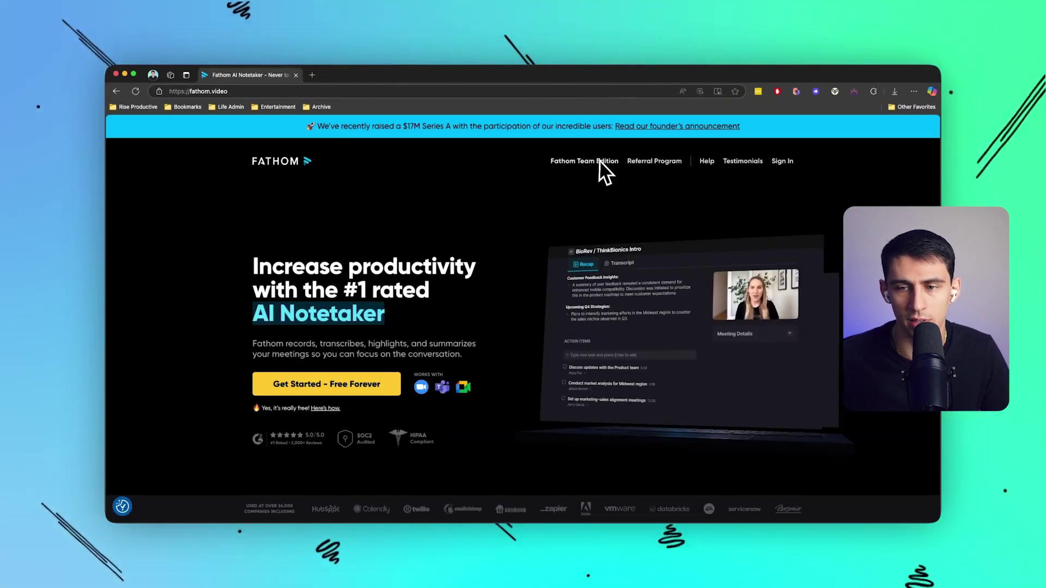
{"action": "scroll", "coordinate": [719, 229], "scroll_direction": "down", "scroll_amount": 1}
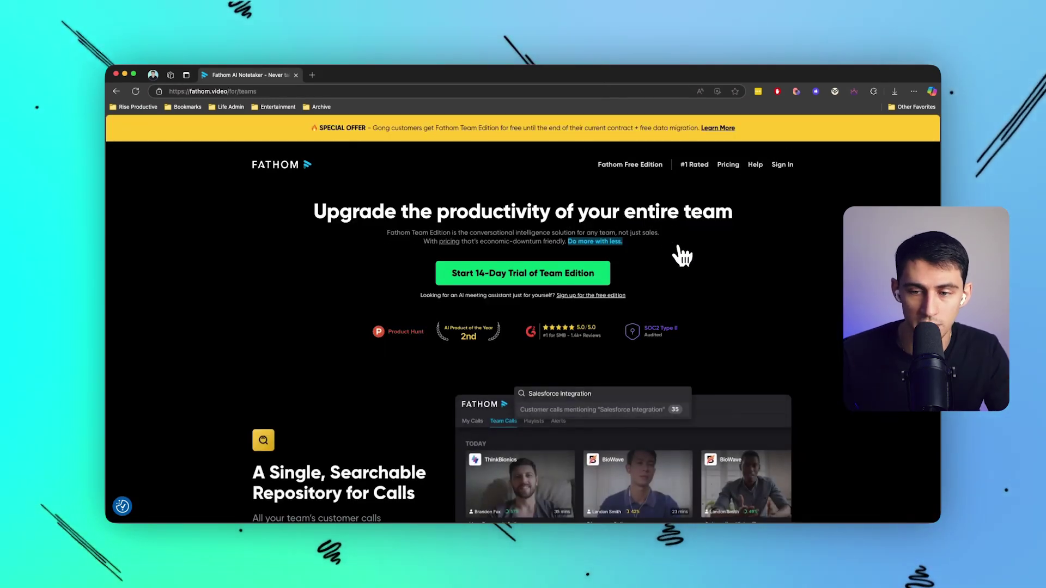
{"action": "scroll", "coordinate": [681, 254], "scroll_direction": "down", "scroll_amount": 5}
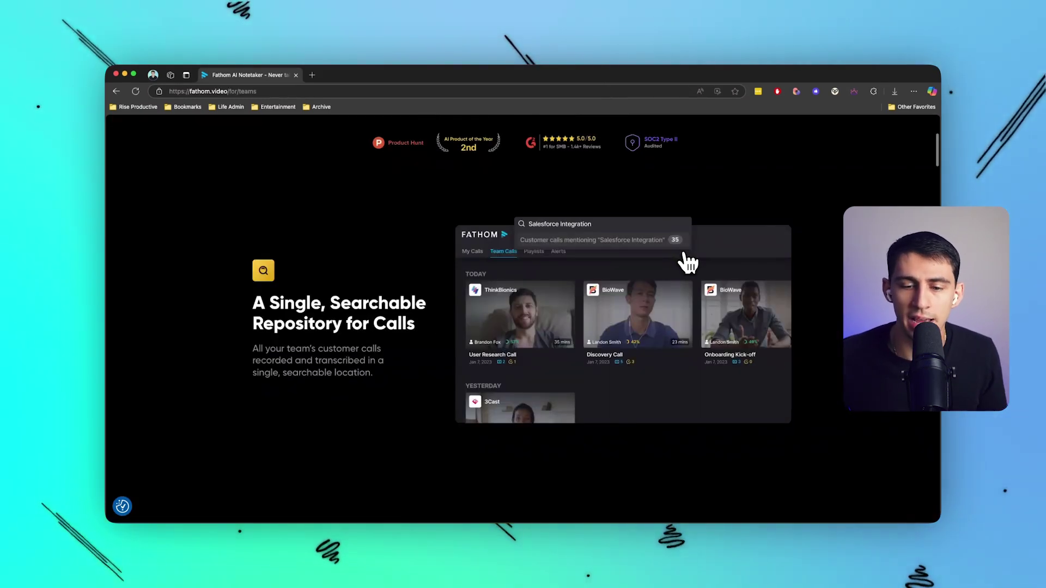
{"action": "scroll", "coordinate": [688, 263], "scroll_direction": "up", "scroll_amount": 5}
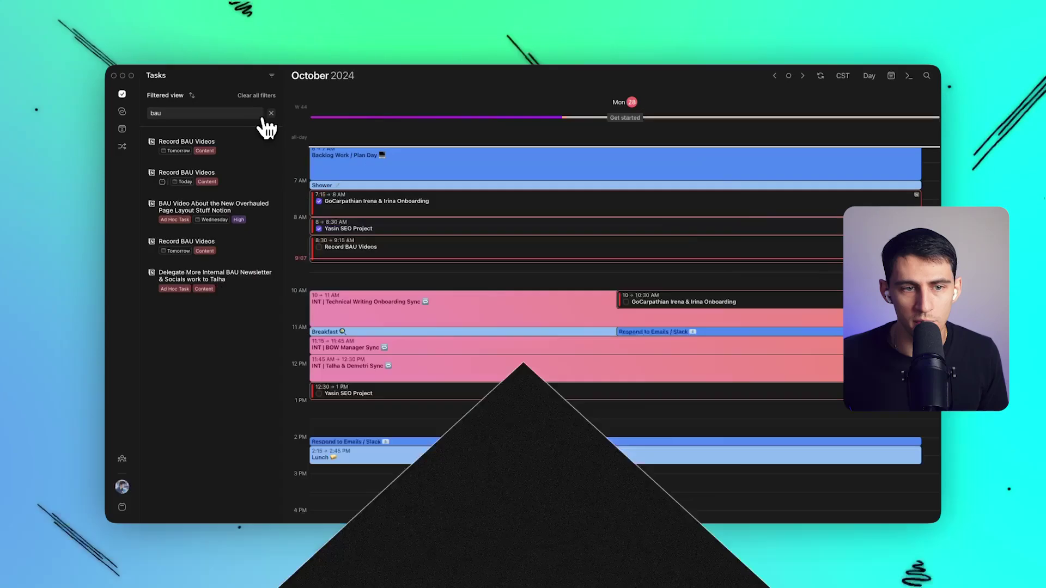
Clear the 'bau' task filter and list only the tasks coming from Notion
{"action": "left_click", "coordinate": [267, 114]}
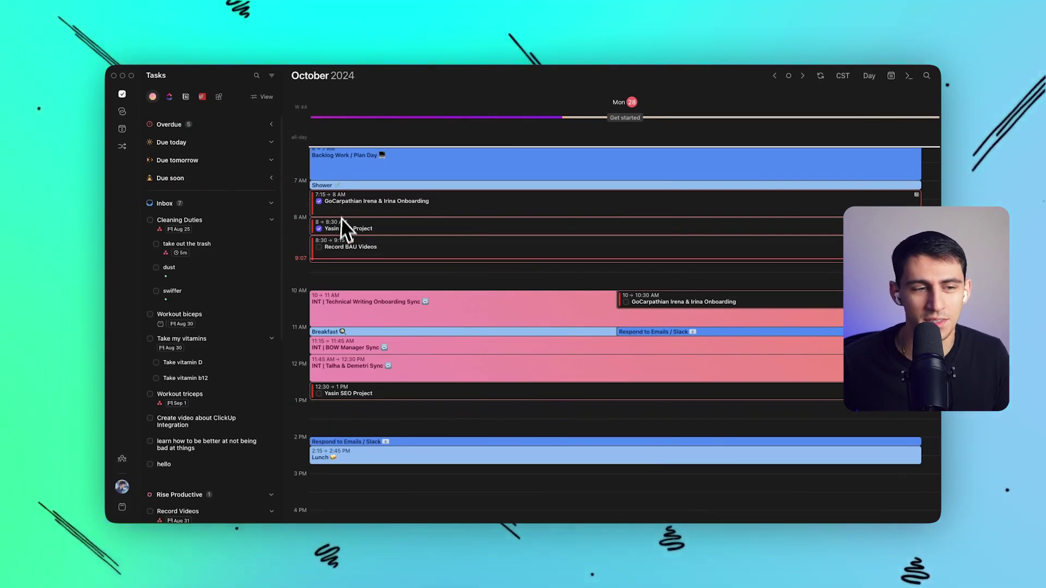
{"action": "left_click", "coordinate": [186, 97]}
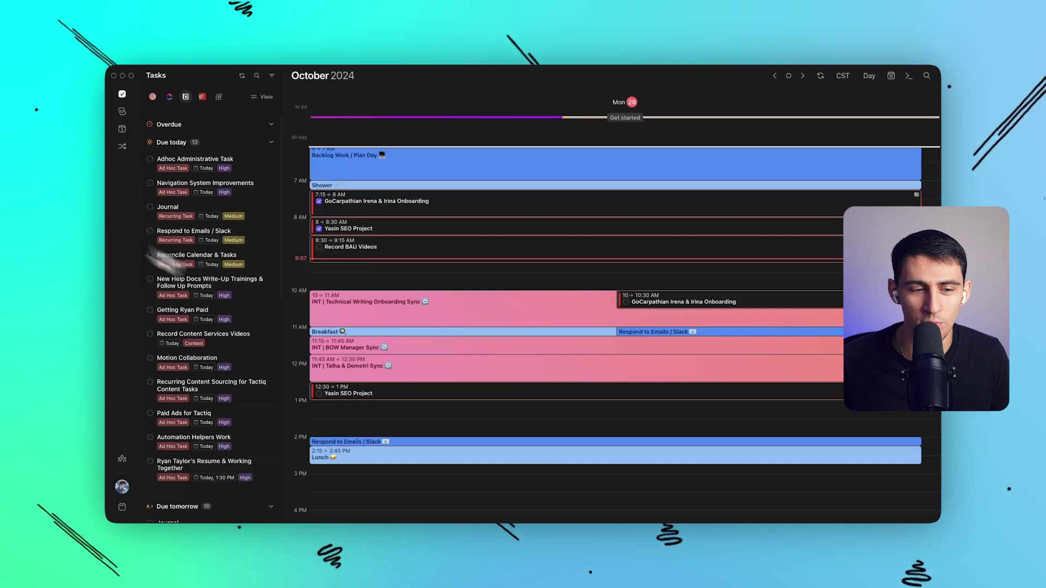
{"action": "scroll", "coordinate": [545, 343], "scroll_direction": "down", "scroll_amount": 1}
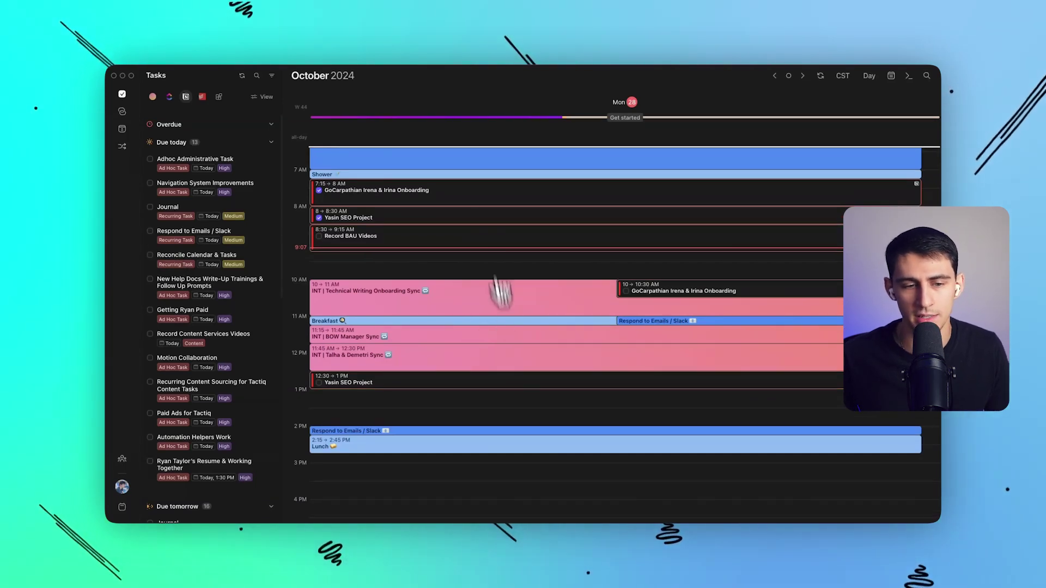
{"action": "scroll", "coordinate": [547, 277], "scroll_direction": "down", "scroll_amount": 1}
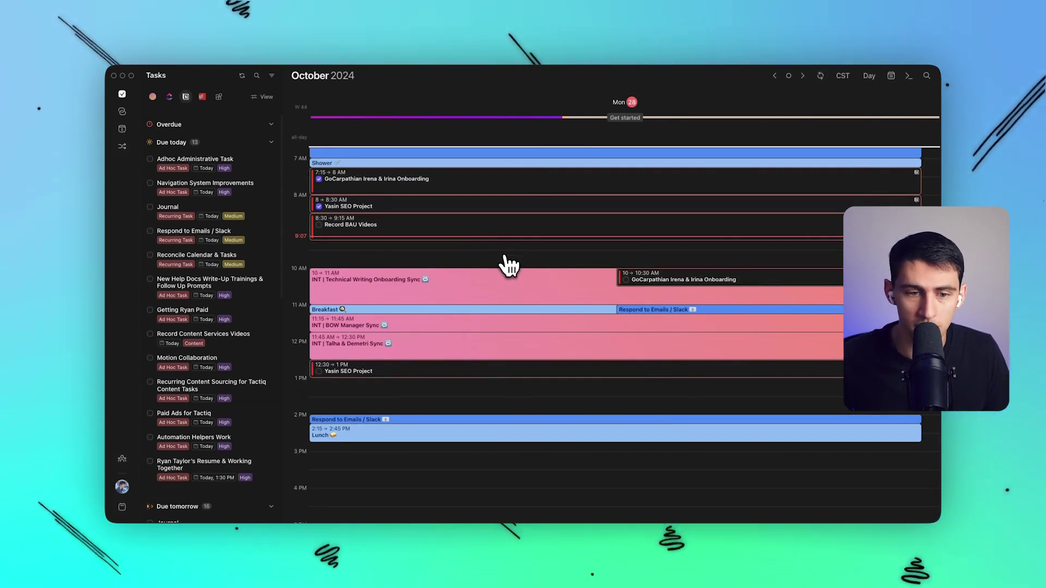
{"action": "scroll", "coordinate": [509, 267], "scroll_direction": "down", "scroll_amount": 1}
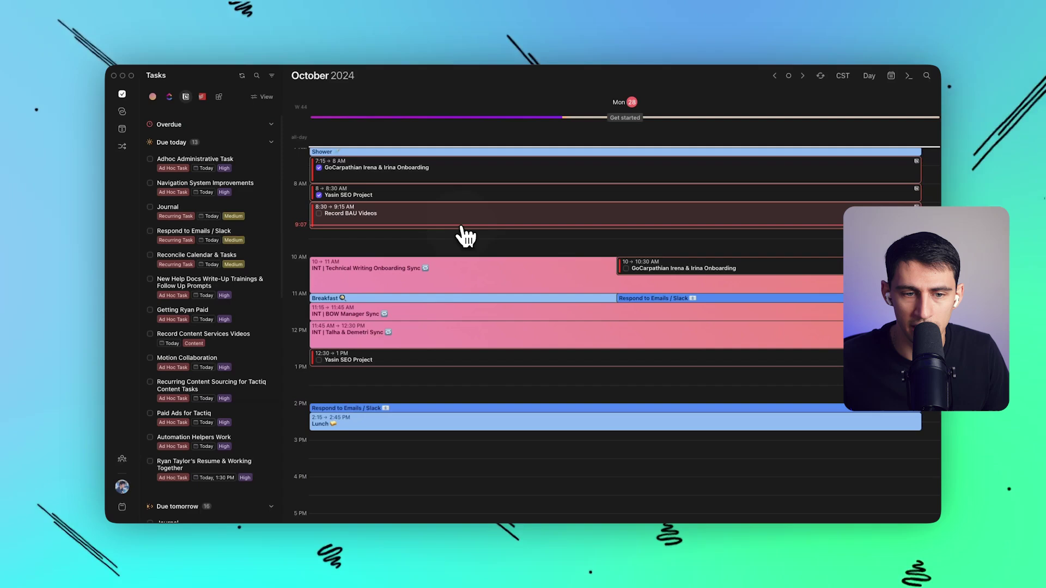
Step the day view back through Friday 25 to Thursday 24 October
{"action": "left_click", "coordinate": [773, 77]}
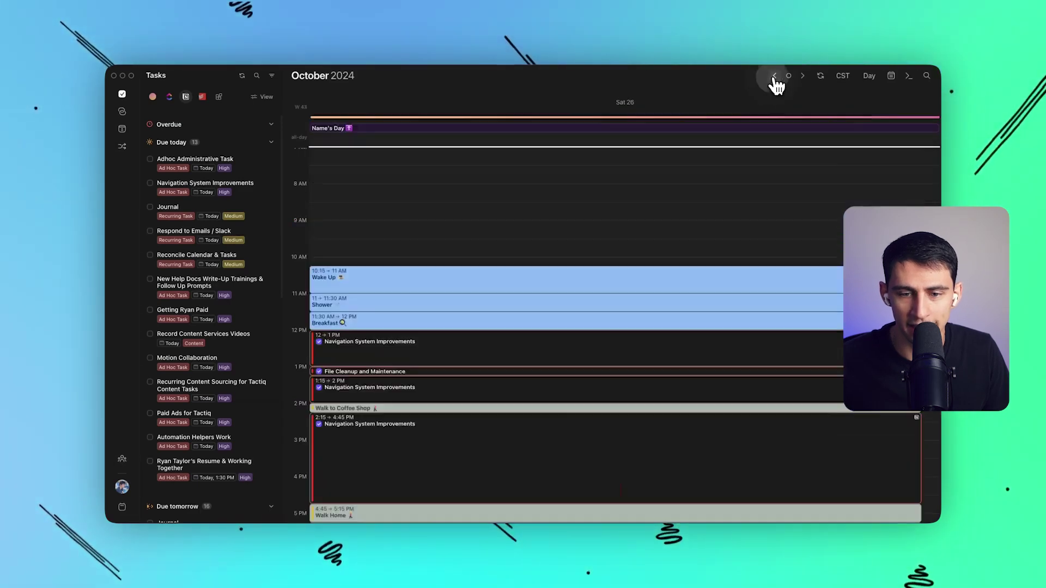
{"action": "left_click", "coordinate": [773, 77]}
{"action": "scroll", "coordinate": [621, 238], "scroll_direction": "down", "scroll_amount": 2}
{"action": "scroll", "coordinate": [597, 264], "scroll_direction": "up", "scroll_amount": 5}
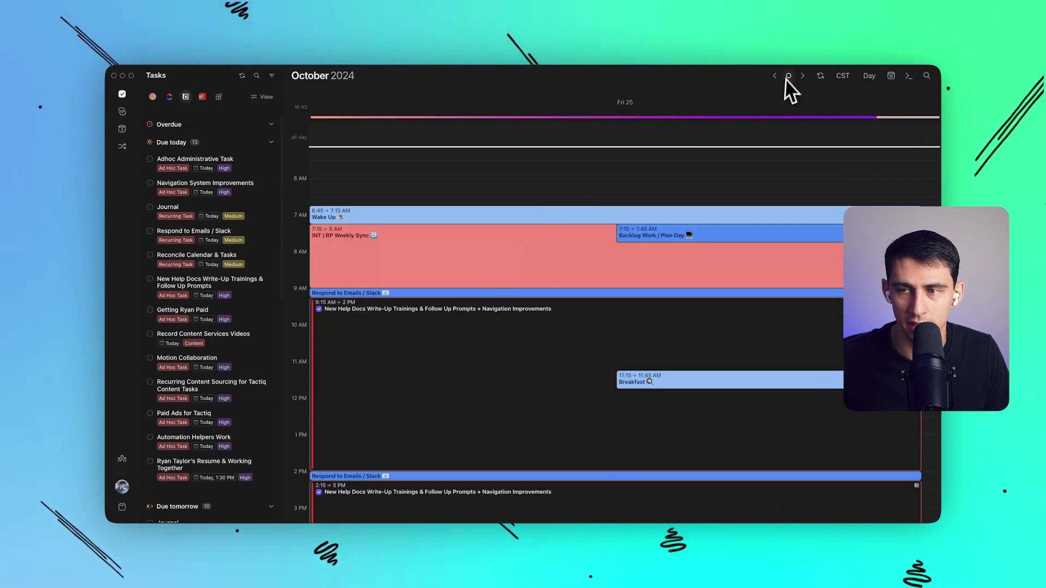
{"action": "left_click", "coordinate": [774, 77]}
{"action": "scroll", "coordinate": [545, 327], "scroll_direction": "down", "scroll_amount": 2}
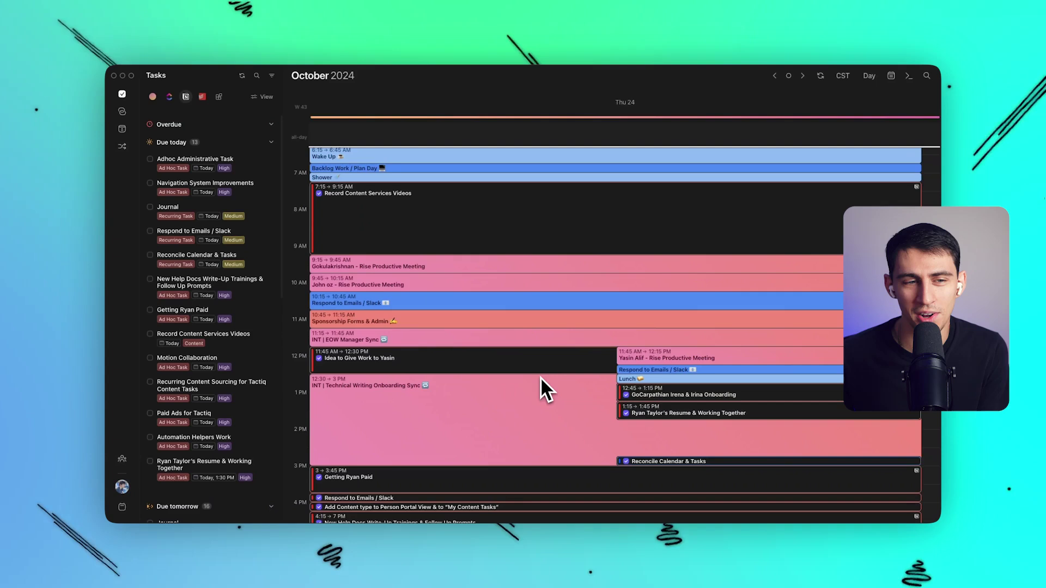
Return to Monday 28 and schedule Journal at 2:15–2:45 PM beside Lunch
{"action": "left_click", "coordinate": [802, 76]}
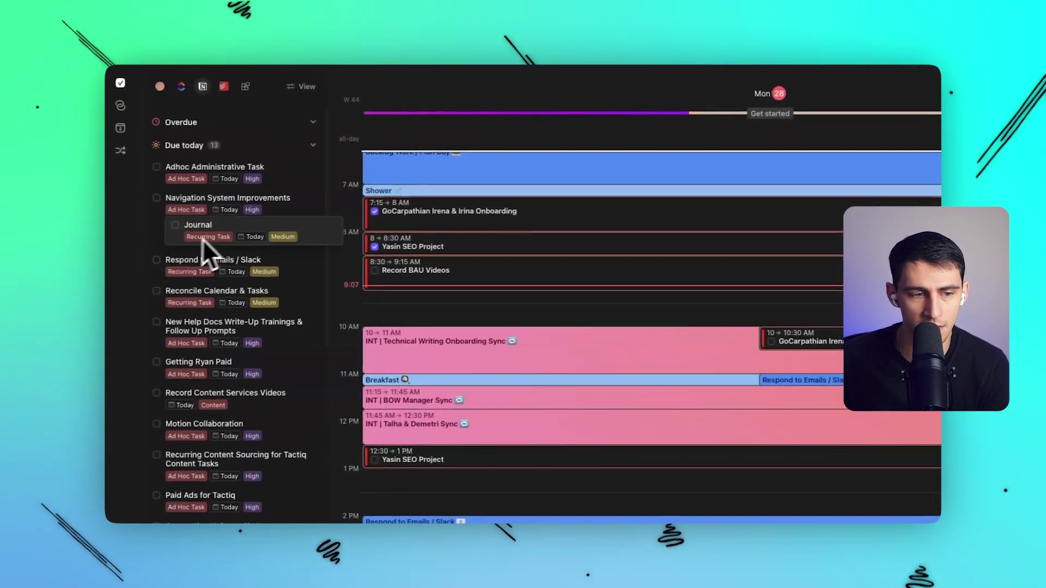
{"action": "left_click_drag", "start_coordinate": [201, 239], "coordinate": [751, 473]}
{"action": "left_click_drag", "start_coordinate": [618, 387], "coordinate": [444, 446]}
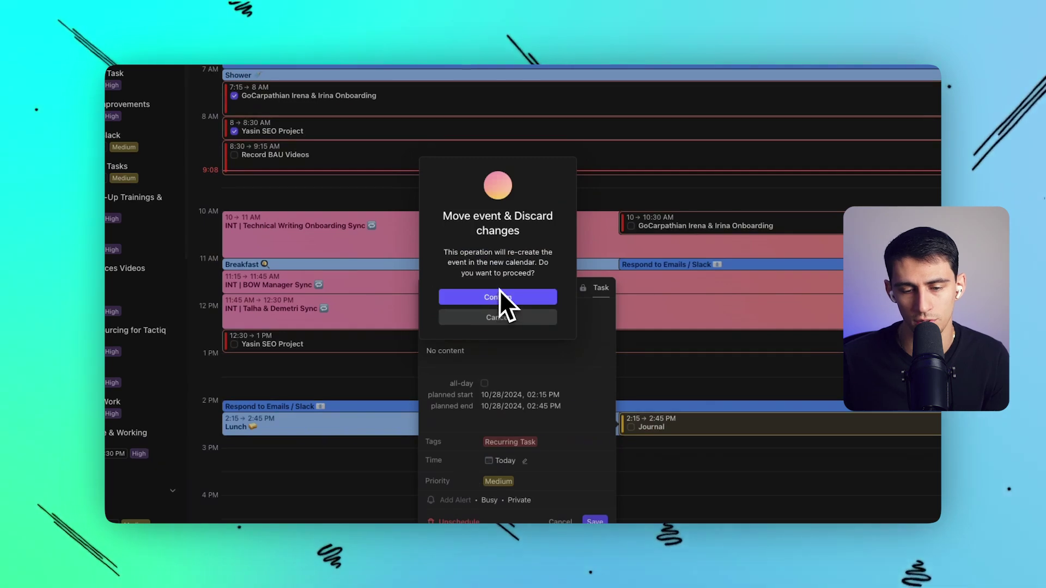
{"action": "left_click", "coordinate": [502, 297]}
Schedule the Respond to Emails / Slack task at 5 PM
{"action": "scroll", "coordinate": [436, 354], "scroll_direction": "down", "scroll_amount": 5}
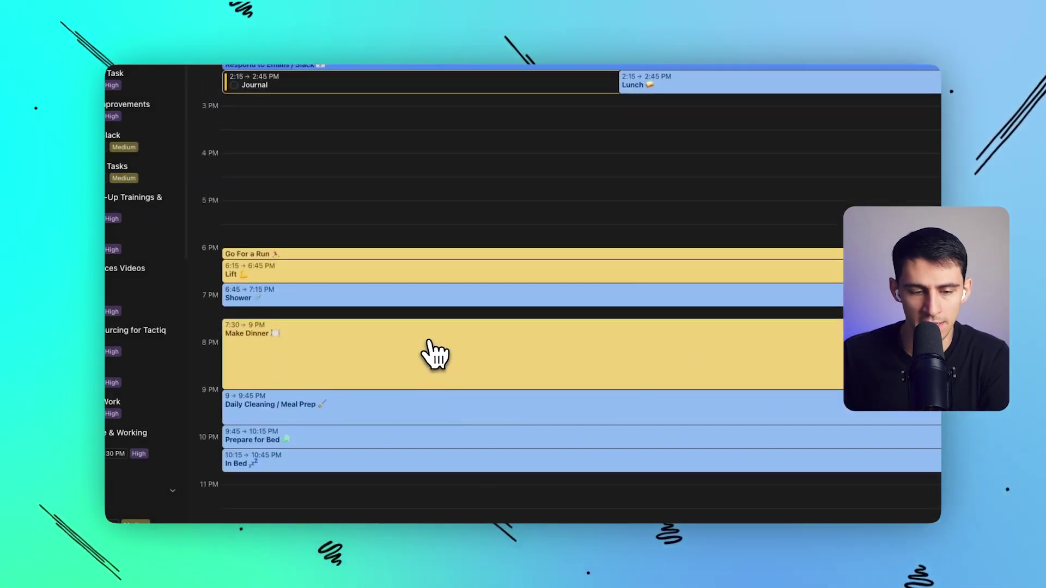
{"action": "scroll", "coordinate": [436, 354], "scroll_direction": "up", "scroll_amount": 4}
{"action": "left_click_drag", "start_coordinate": [182, 193], "coordinate": [479, 433]}
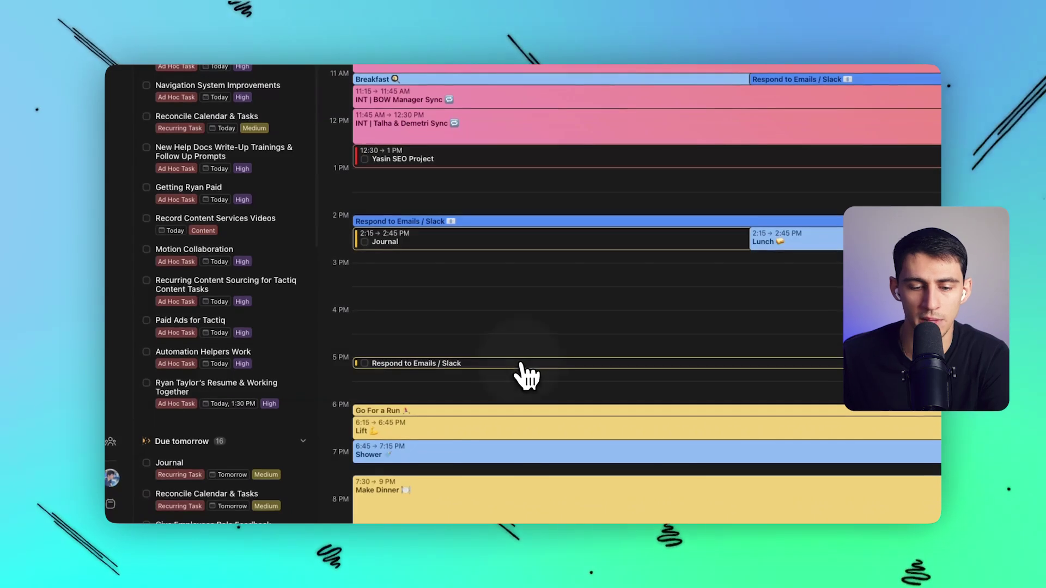
Reassign the 5 PM Respond to Emails / Slack task from Growth to Rise Productive
{"action": "left_click", "coordinate": [531, 435]}
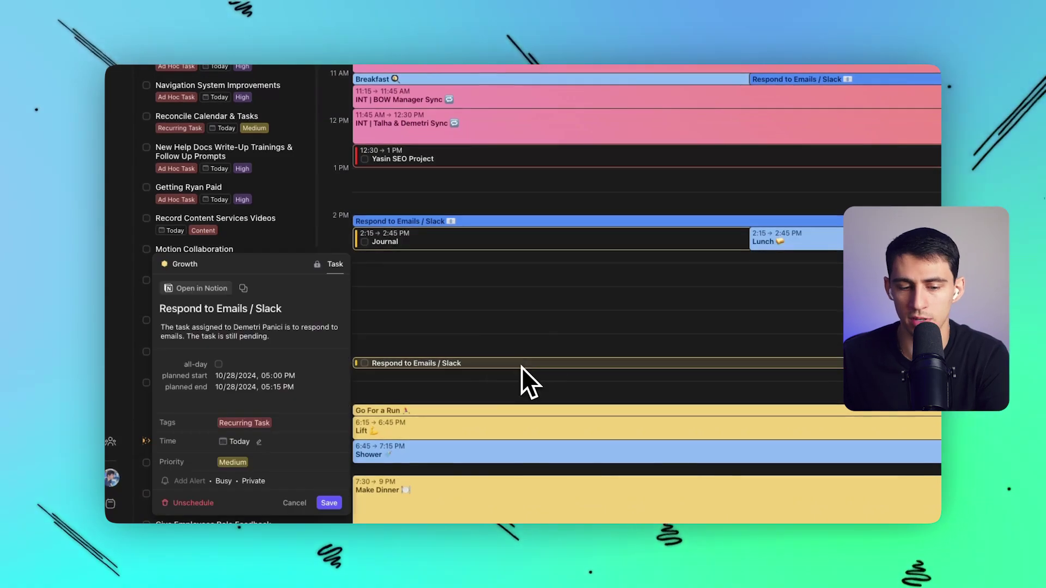
{"action": "left_click", "coordinate": [188, 264]}
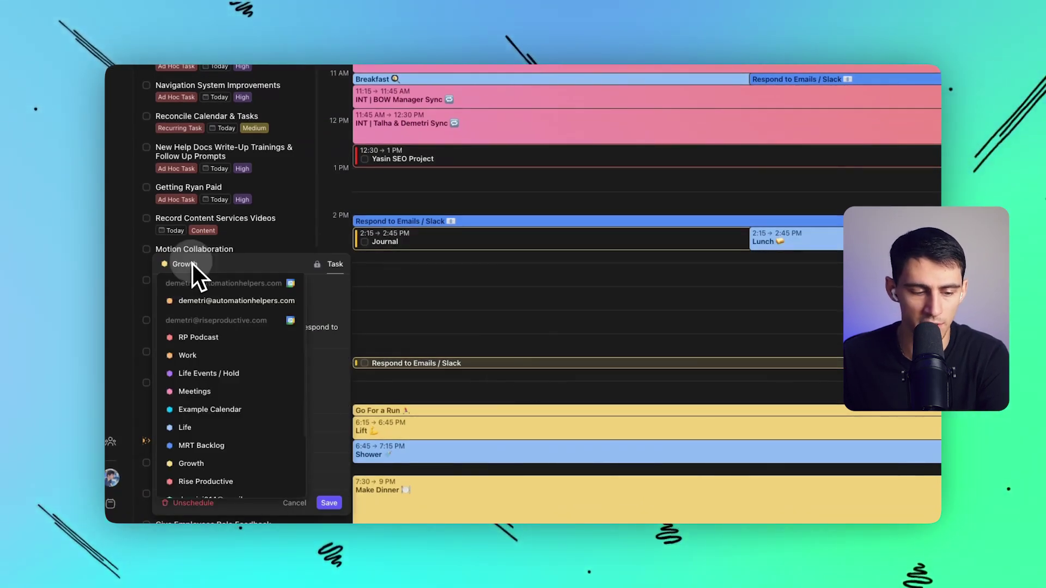
{"action": "left_click", "coordinate": [218, 482]}
{"action": "left_click", "coordinate": [627, 277]}
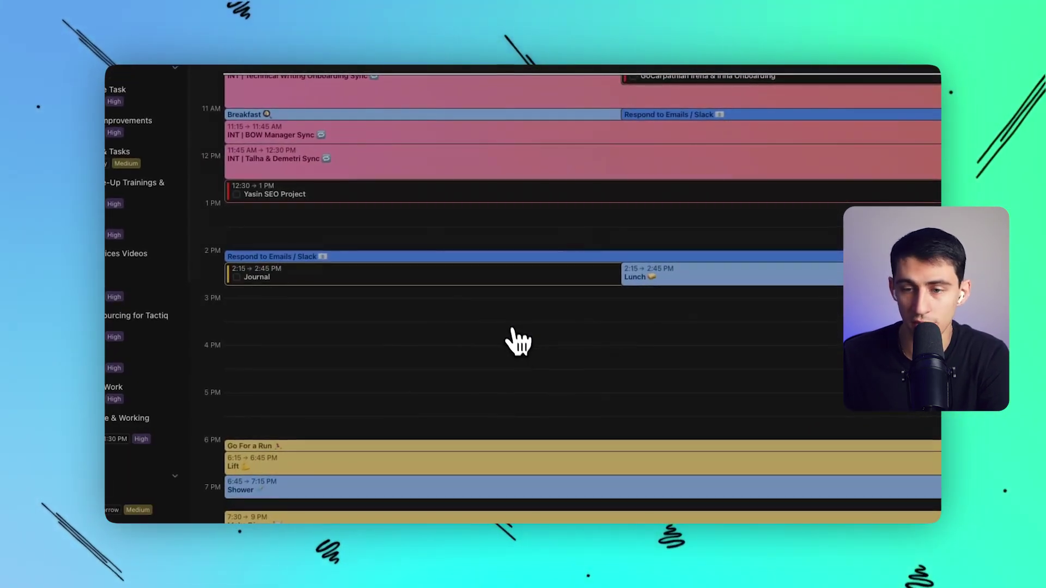
{"action": "scroll", "coordinate": [599, 365], "scroll_direction": "up", "scroll_amount": 3}
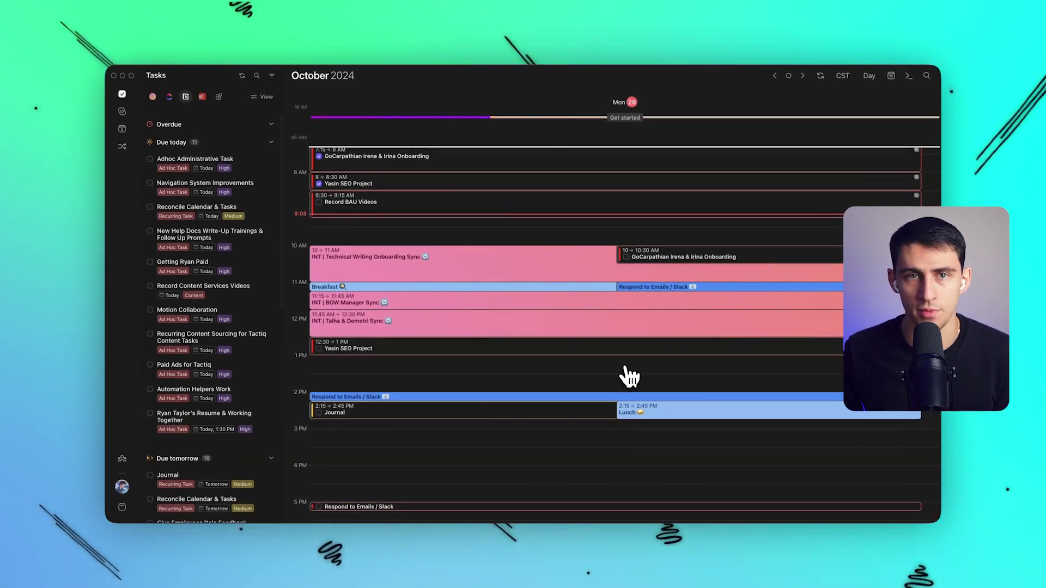
Show the booking page links, then view 7 November 2024's 30-minute Discovery Call slots in Edge
{"action": "left_click", "coordinate": [122, 129]}
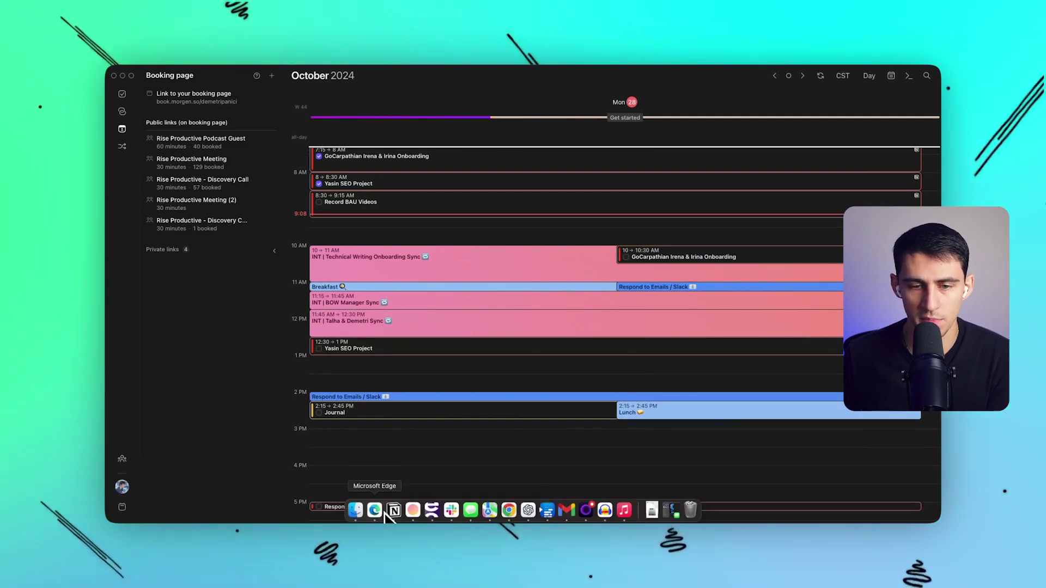
{"action": "left_click", "coordinate": [381, 511]}
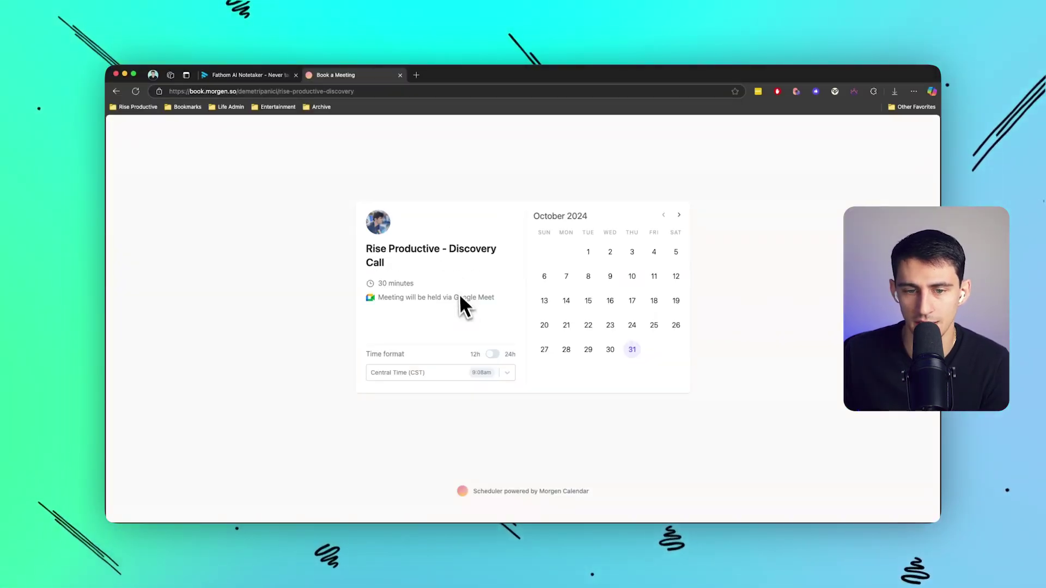
{"action": "left_click", "coordinate": [679, 216]}
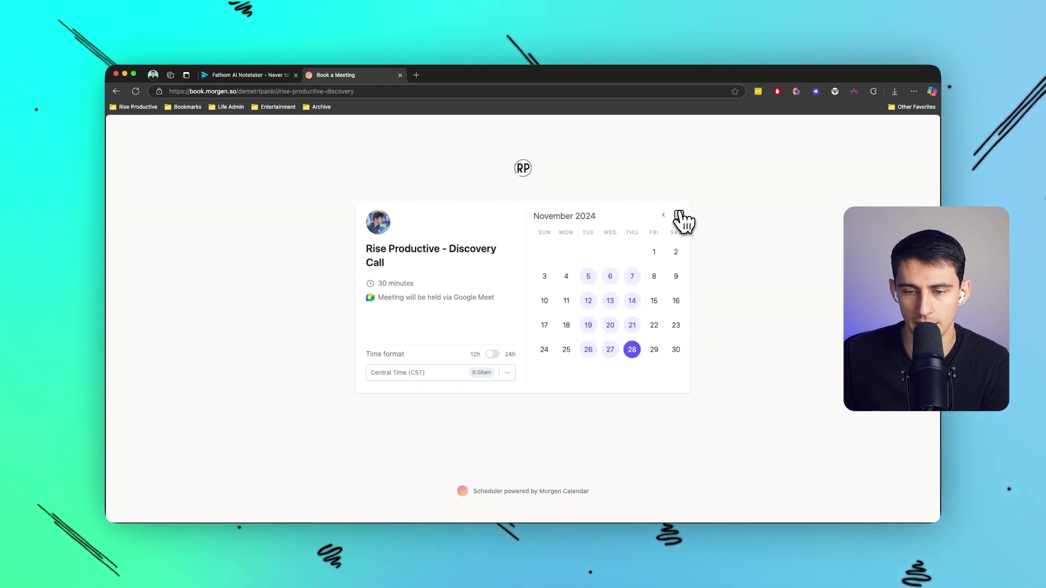
{"action": "left_click", "coordinate": [632, 276]}
{"action": "scroll", "coordinate": [670, 294], "scroll_direction": "down", "scroll_amount": 10}
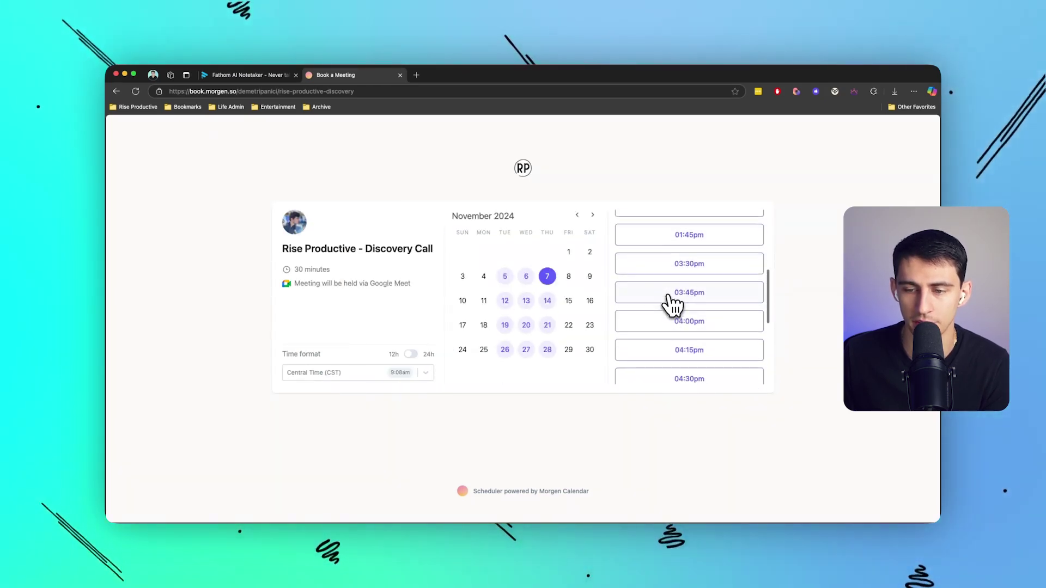
{"action": "scroll", "coordinate": [672, 307], "scroll_direction": "up", "scroll_amount": 10}
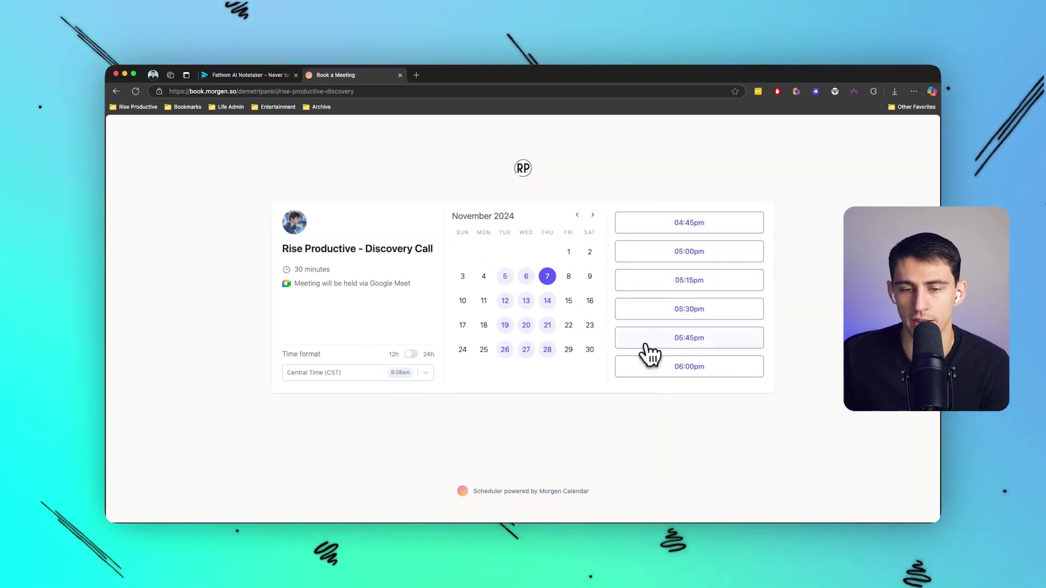